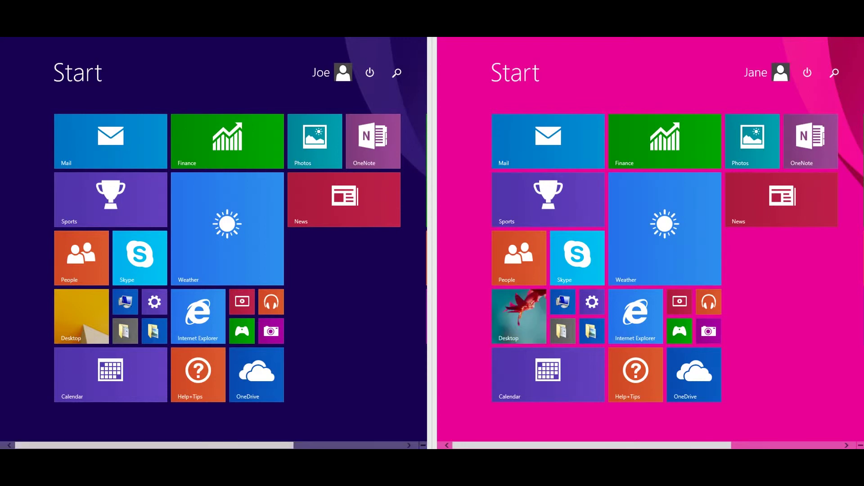
- Search 'invite' on the Start screen and launch the Remote Assistance invitation tool
left_click(835, 72)
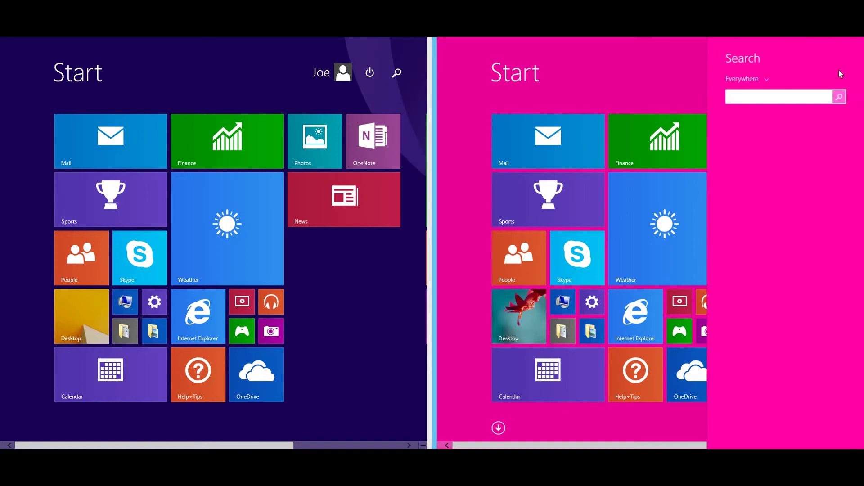
type("invi")
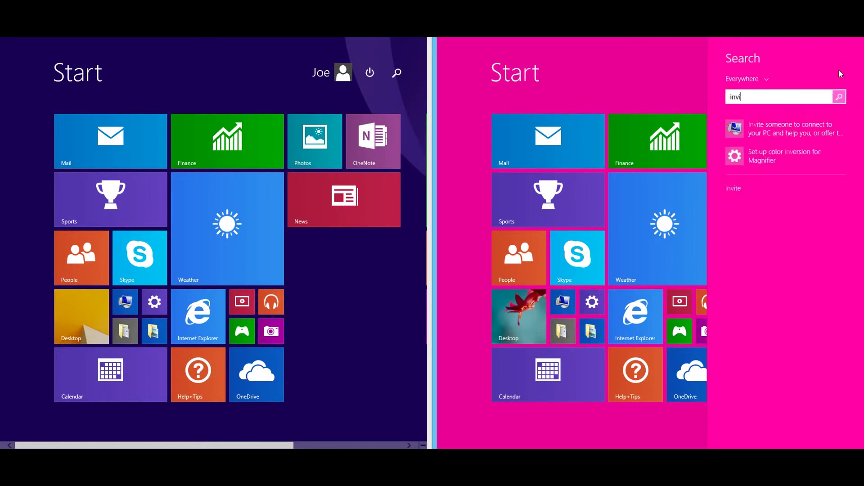
type("te")
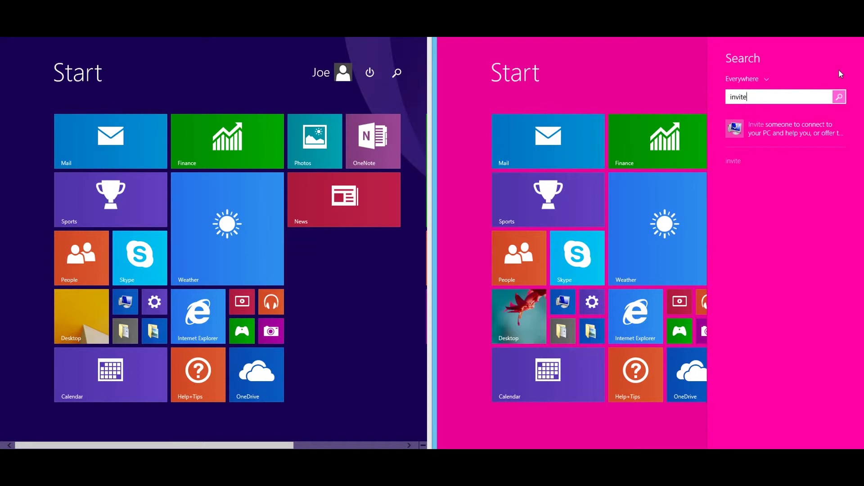
left_click(762, 133)
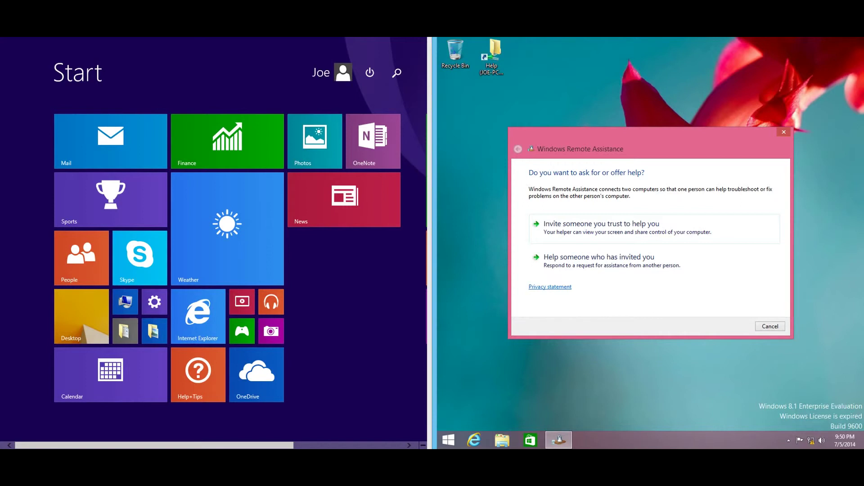
- Choose to invite a trusted helper, repair the firewall block as administrator, and close the troubleshooter
left_click(668, 237)
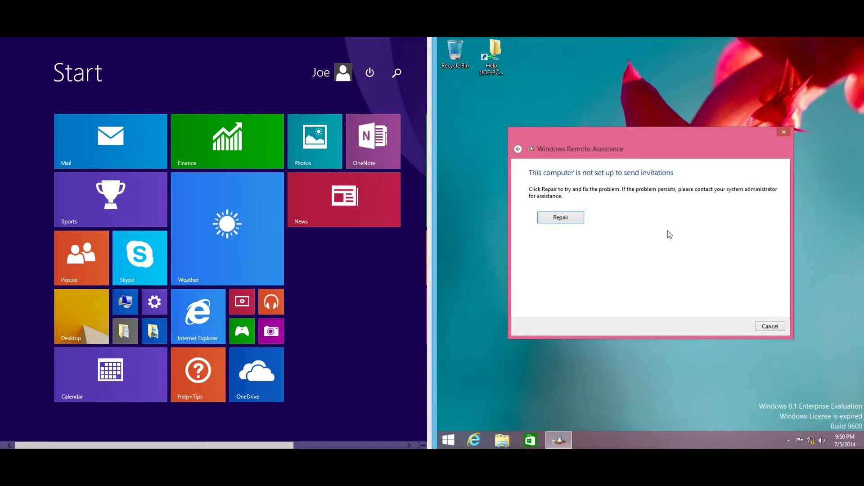
left_click(560, 220)
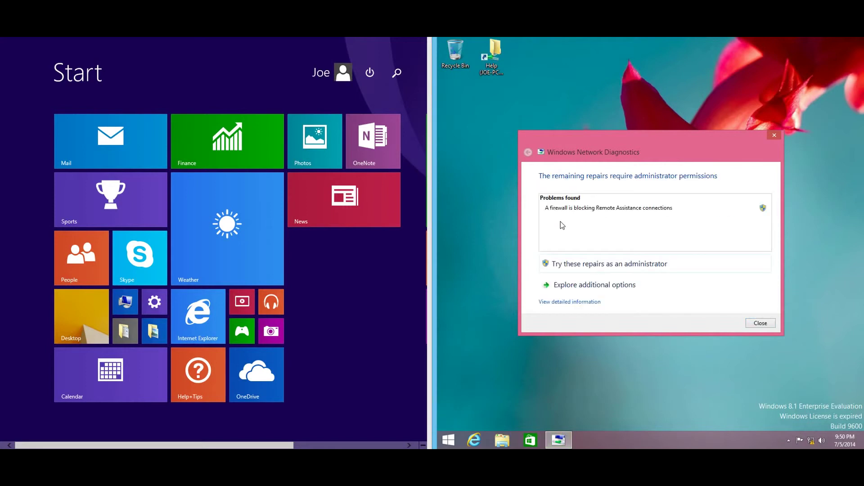
left_click(569, 265)
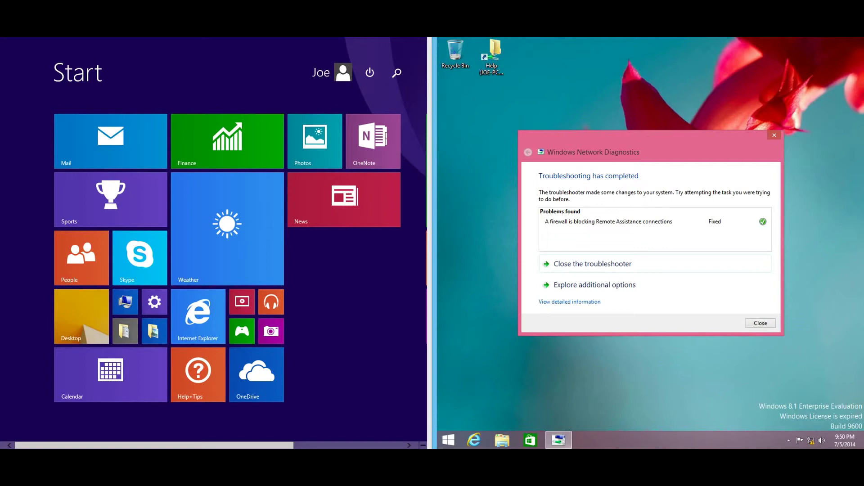
key("Tab")
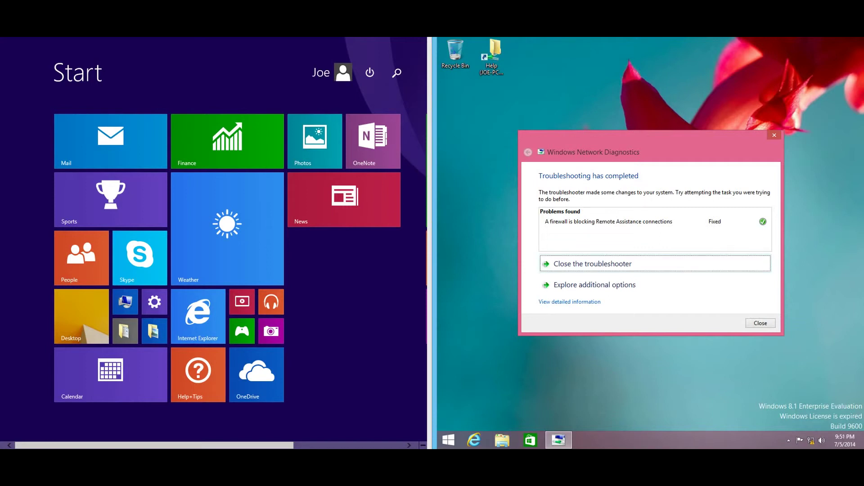
left_click(633, 262)
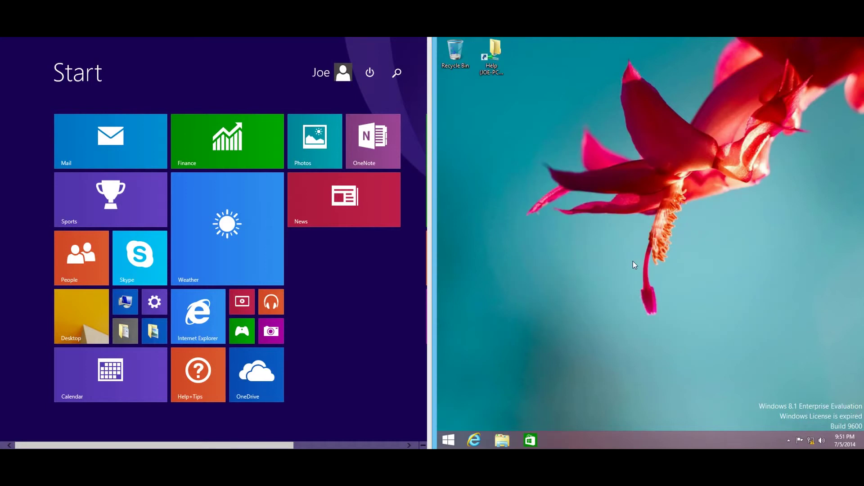
- Search 'invite' again from Start, open Remote Assistance, and choose 'Invite someone you trust to help you'
left_click(449, 440)
left_click(831, 75)
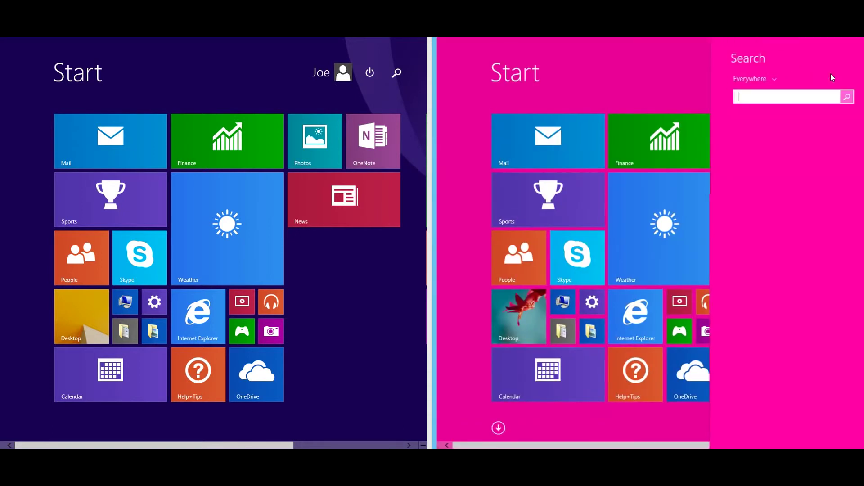
type("i")
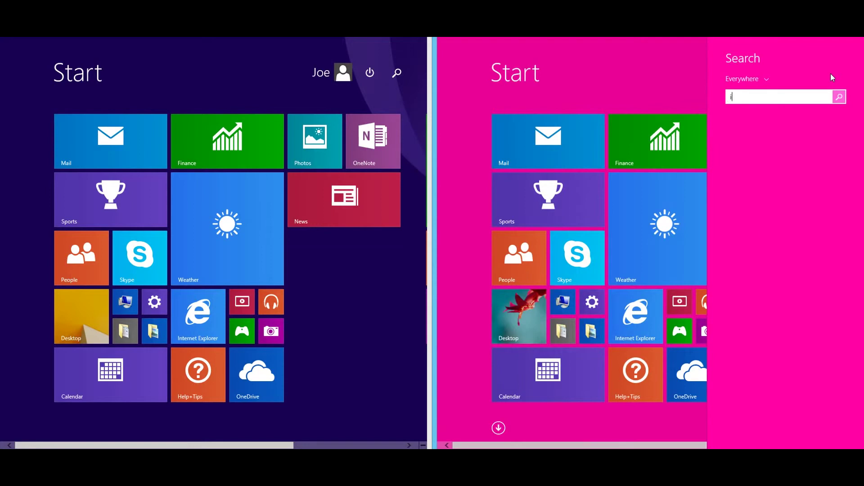
type("nvite")
left_click(752, 126)
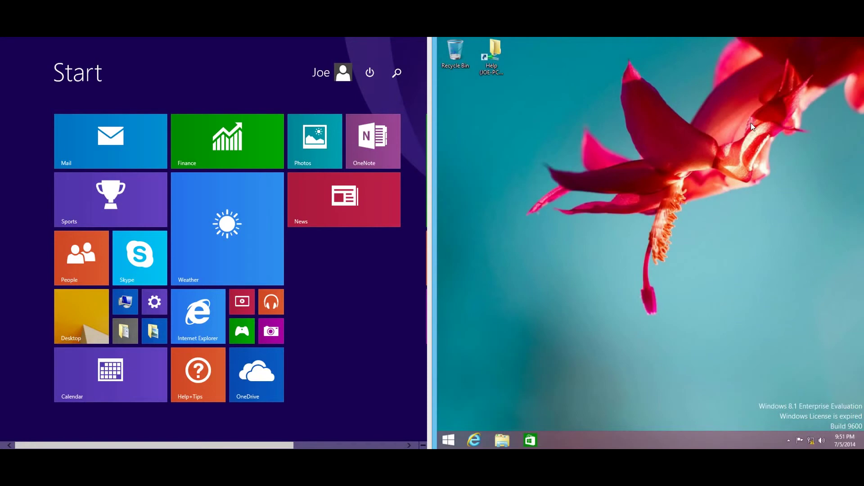
left_click(605, 225)
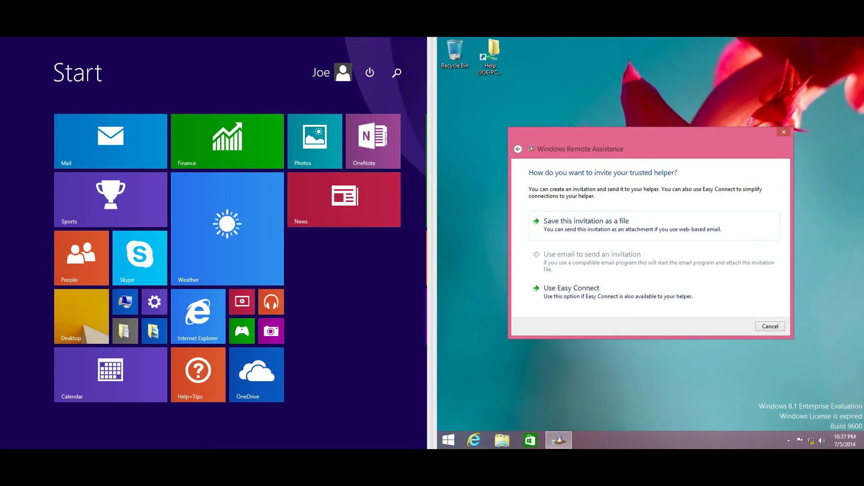
- Save the invitation as the file 'Invitation' on the Desktop
left_click(634, 224)
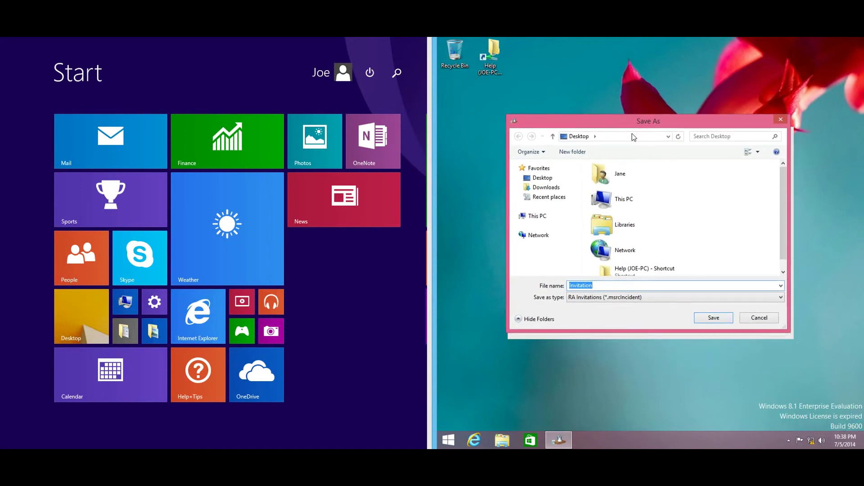
left_click(544, 178)
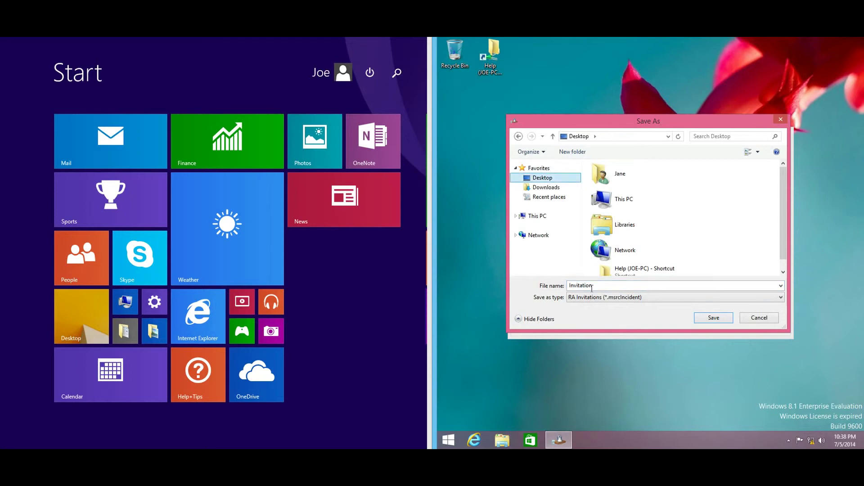
left_click(711, 320)
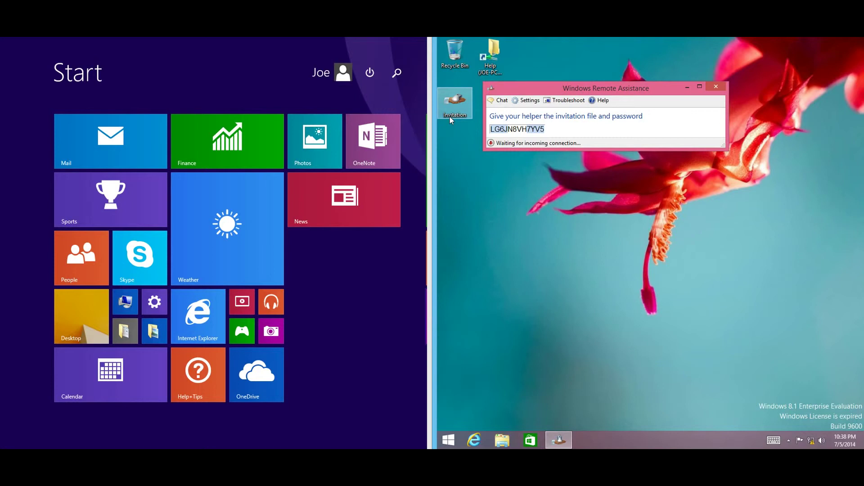
- Copy the Invitation file into the Help folder, check it's there, and show the helper PC's desktop
left_click_drag(449, 117, 499, 58)
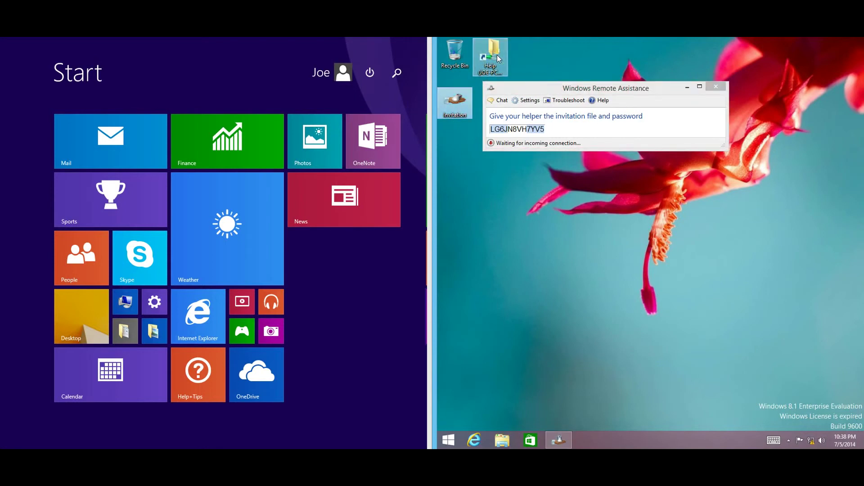
double_click(499, 59)
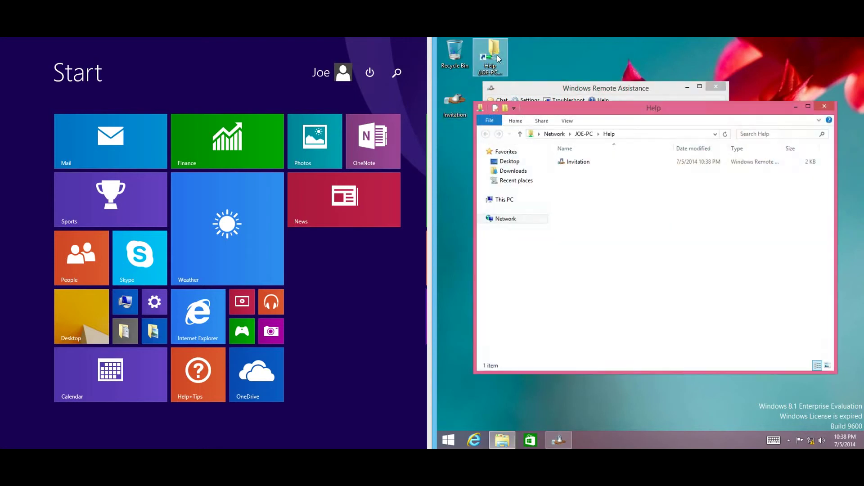
left_click(823, 107)
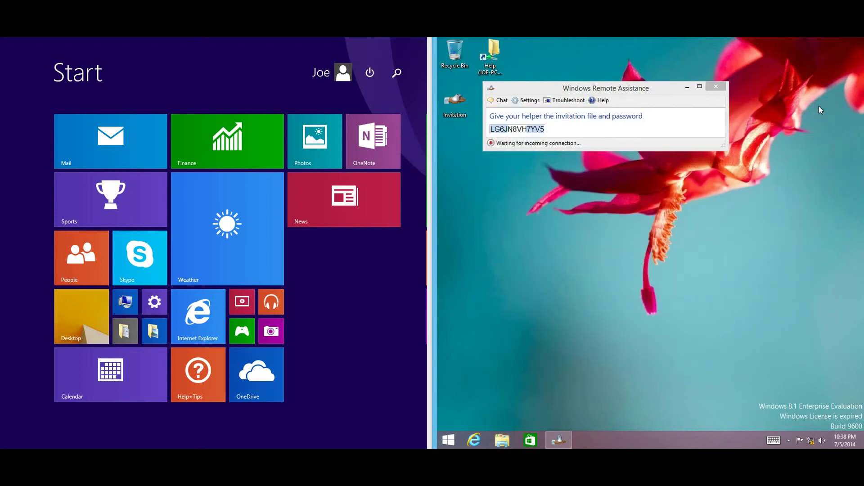
left_click(95, 310)
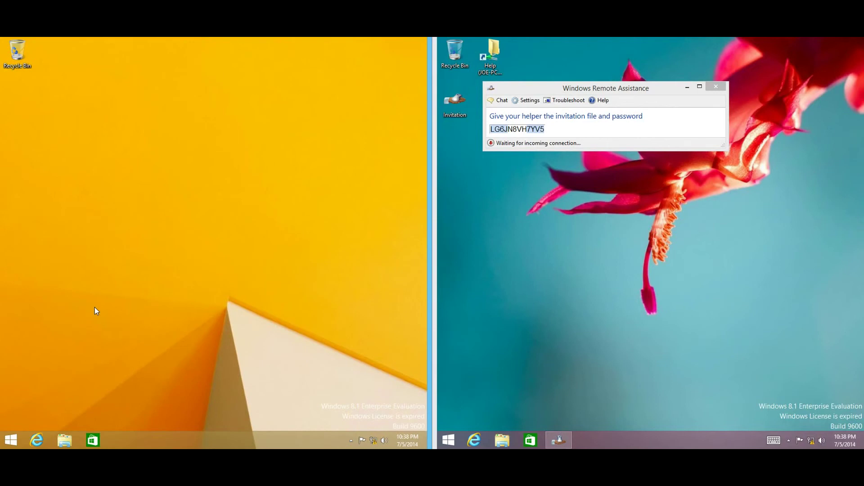
- Browse This PC > Local Disk (C:) > Help and open the Invitation file
double_click(66, 440)
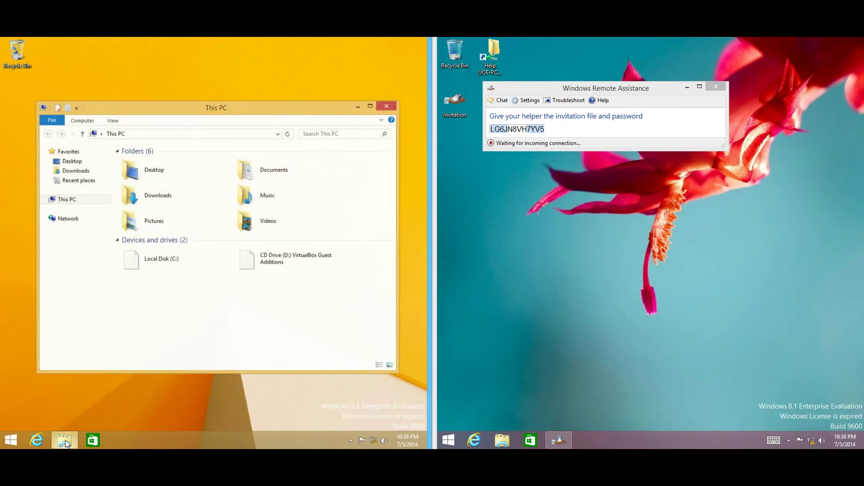
left_click(395, 106)
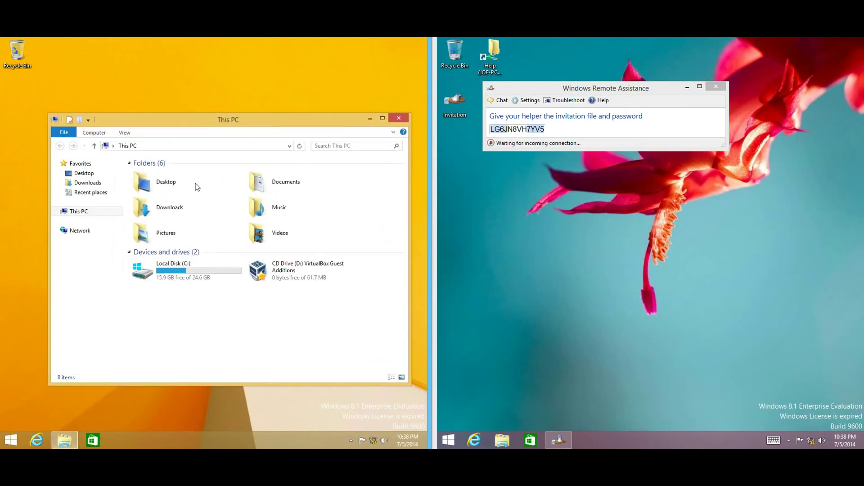
left_click(174, 277)
double_click(173, 276)
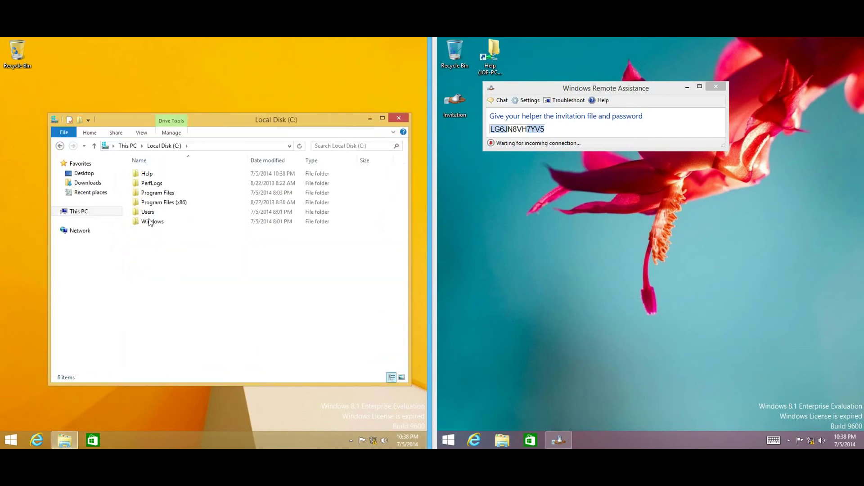
double_click(149, 174)
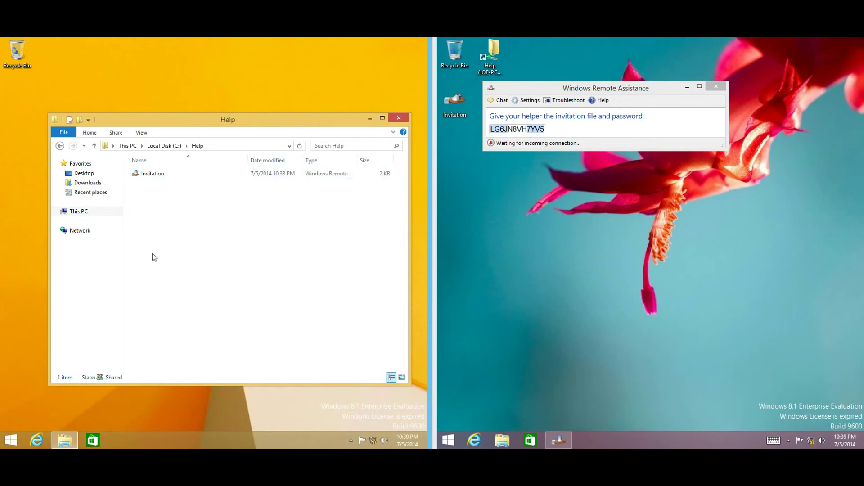
double_click(153, 175)
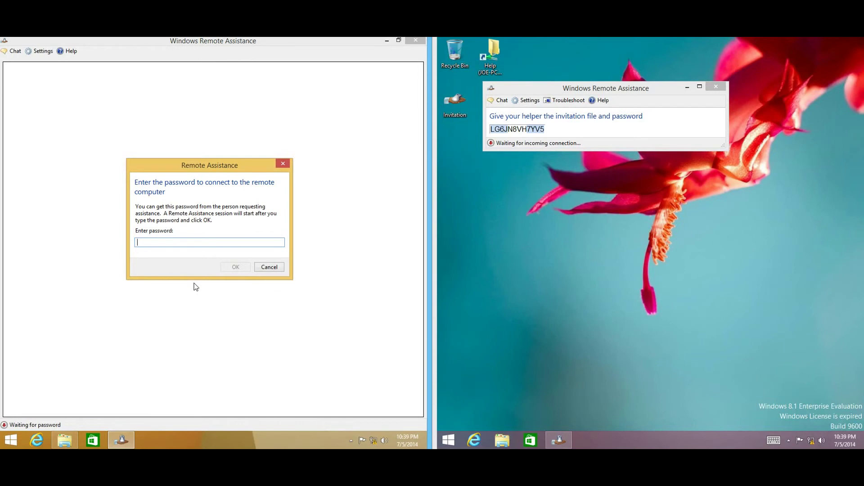
- Enter the invitation password and confirm to start connecting
type("lg6jn8vh7yv5")
left_click(236, 268)
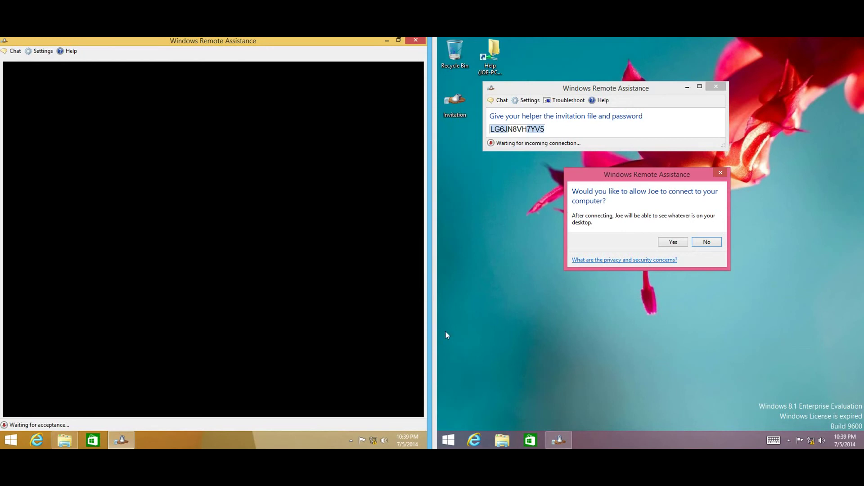
- Allow the helper to connect to the requesting PC
left_click(672, 243)
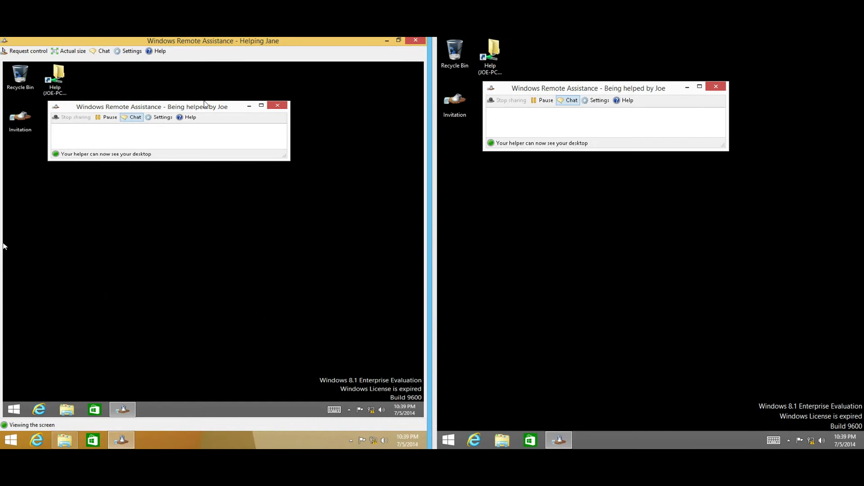
left_click(585, 254)
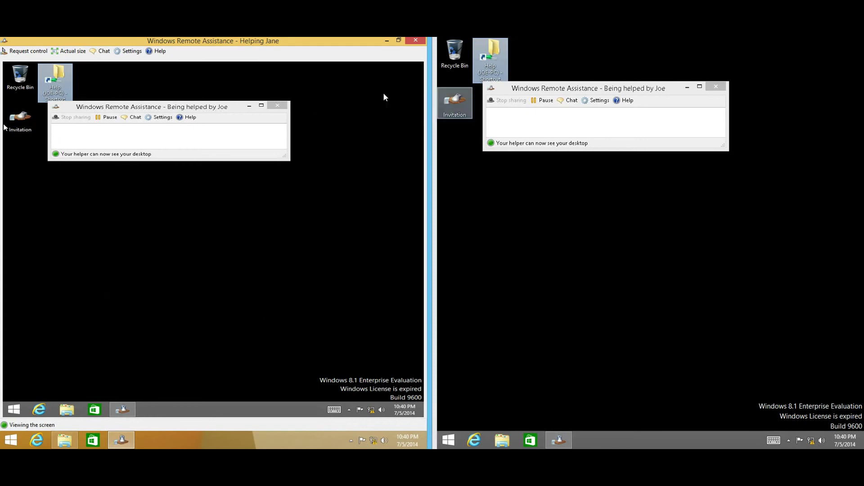
- Request control from the helper side and accept the share-control prompt on the remote PC
left_click(24, 52)
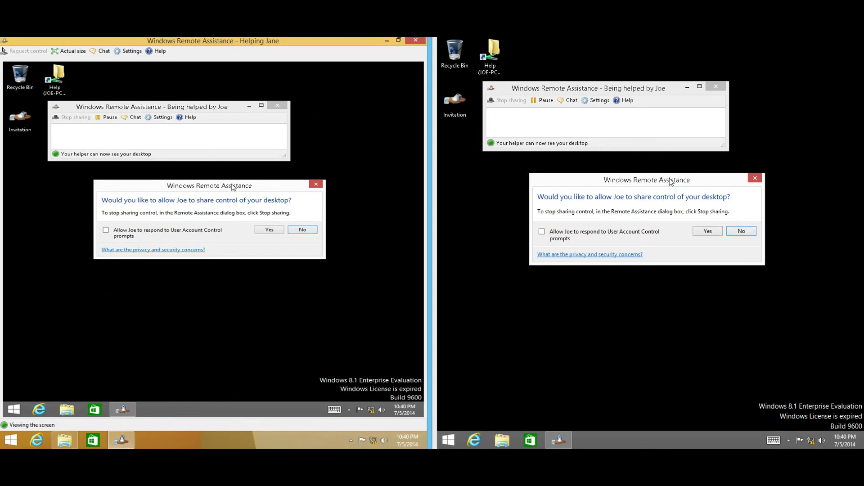
left_click(701, 231)
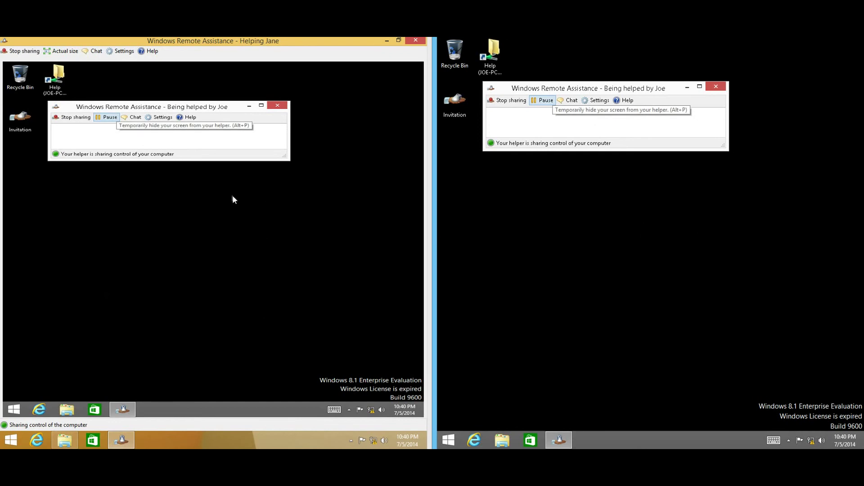
- Reposition the 'Being helped' window, then bring up the remote Start screen and its full app list
left_click_drag(173, 108, 288, 211)
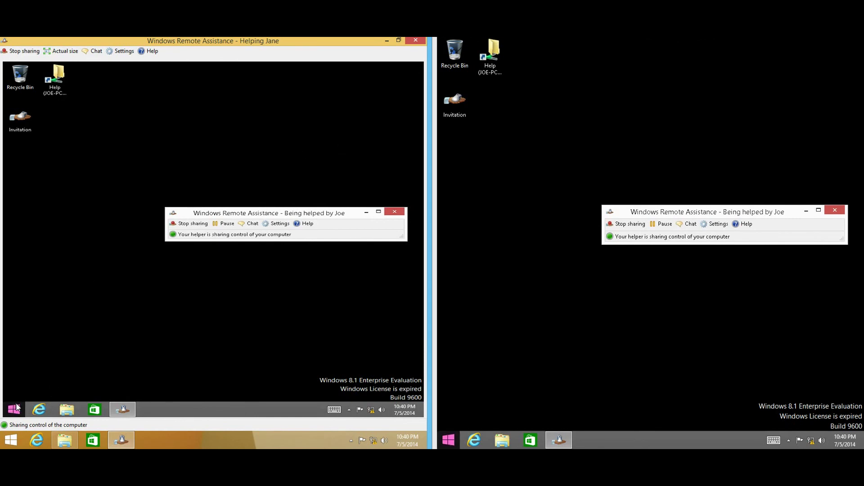
left_click_drag(221, 215, 198, 119)
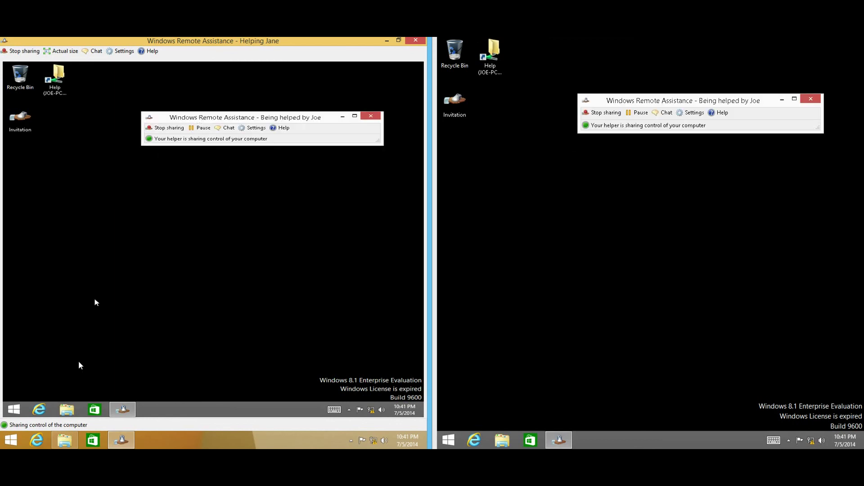
left_click(17, 410)
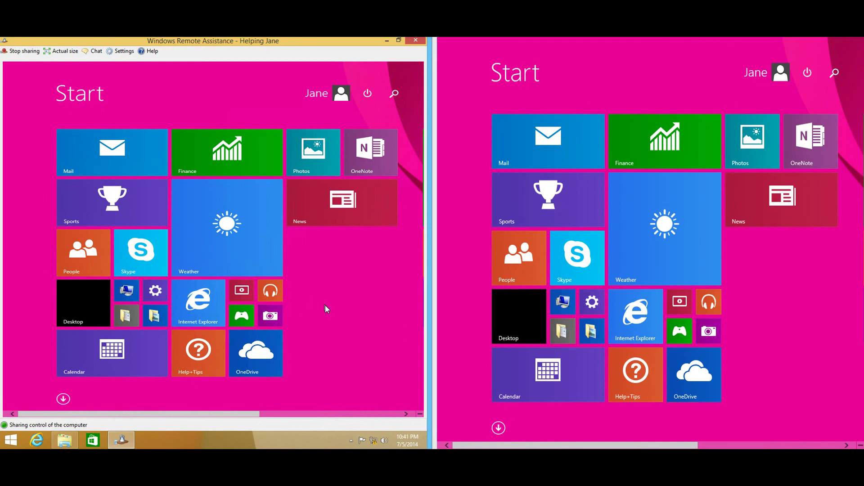
left_click(63, 399)
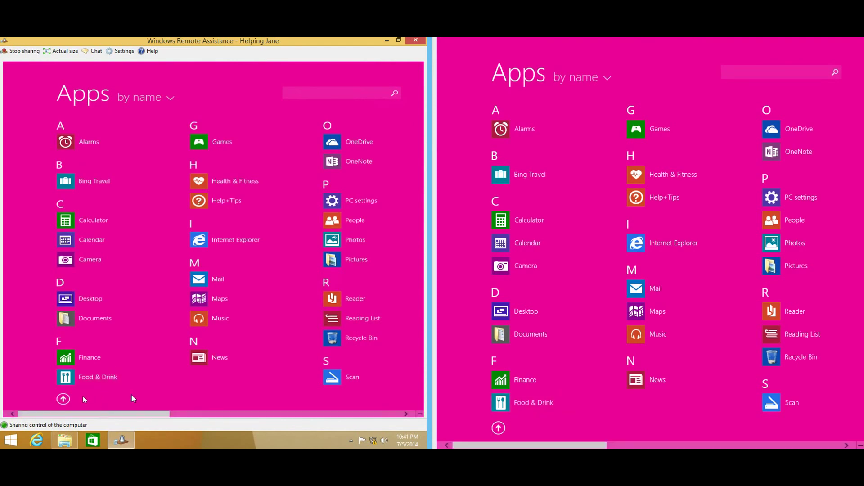
- Pin WordPad from the Apps list to the remote Start screen and place its tile beside Internet Explorer
left_click_drag(147, 414, 345, 438)
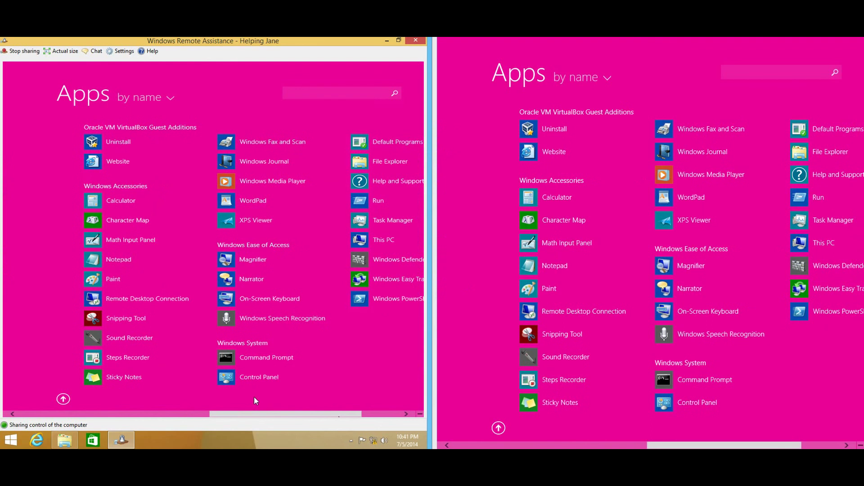
right_click(259, 198)
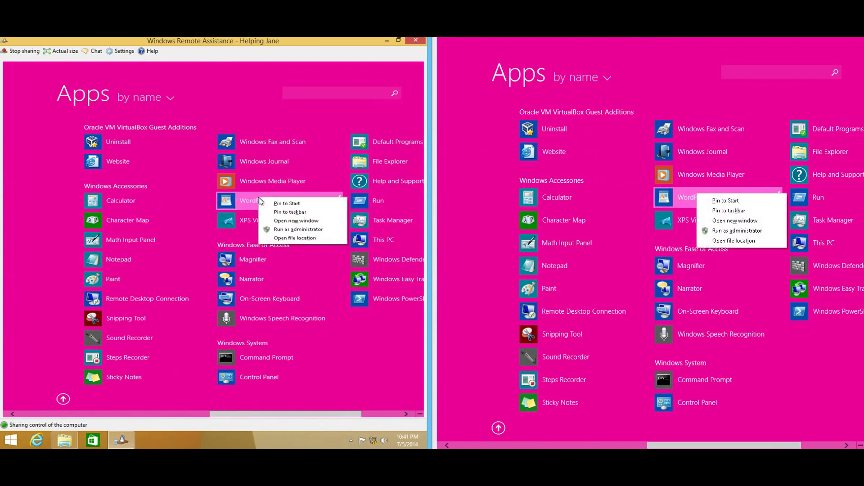
left_click(277, 203)
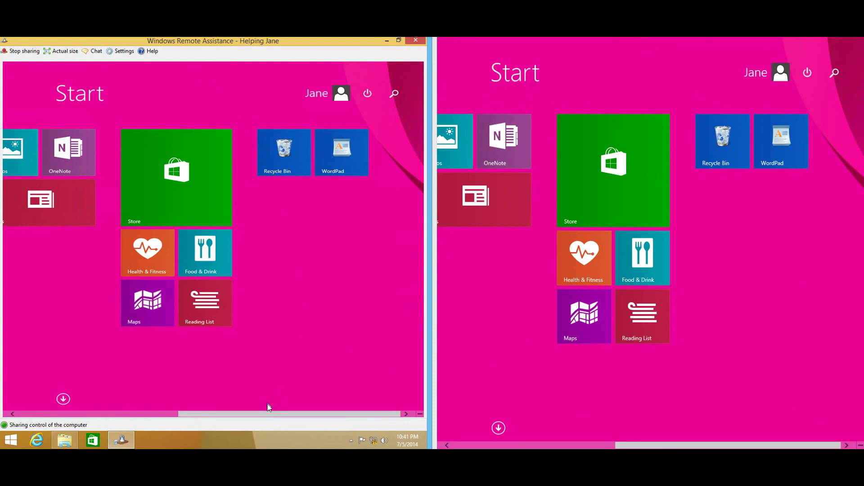
left_click_drag(346, 162, 290, 310)
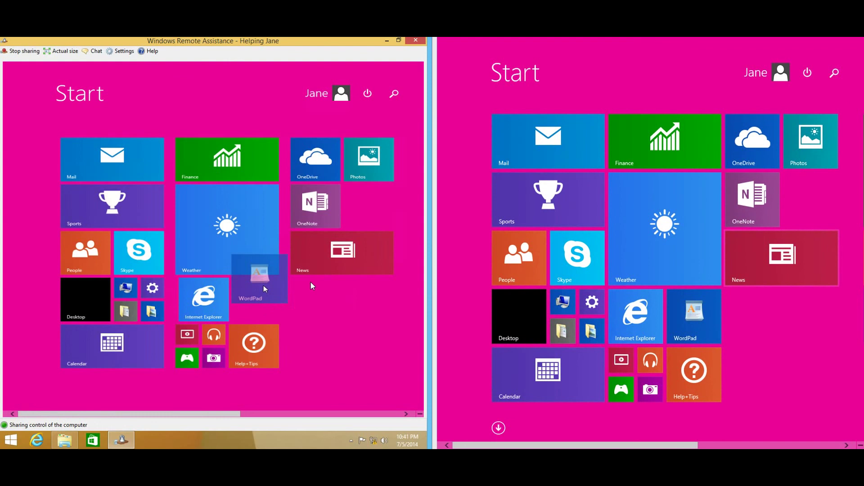